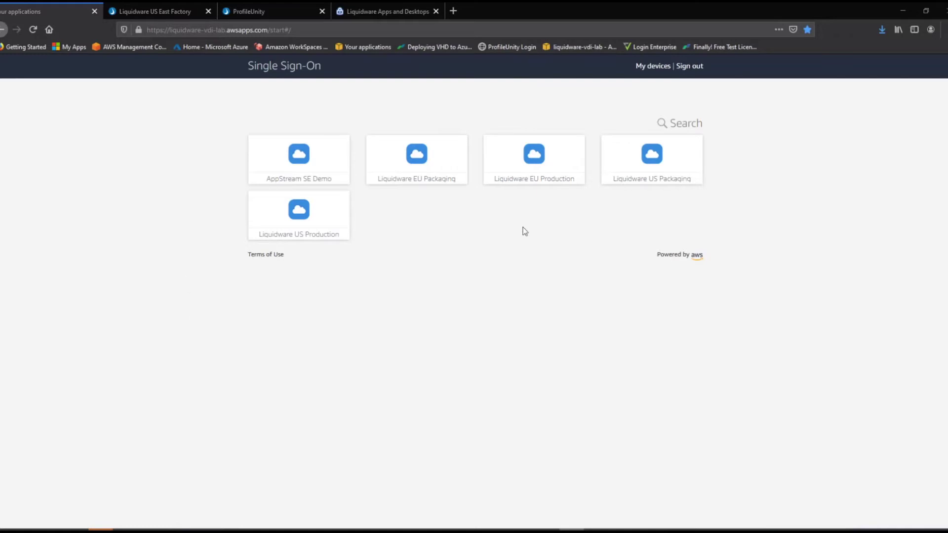
Step: Create a package named FirefoxCUGCXL from the Firefox installer in the Installers folder and start capture
left_click(173, 11)
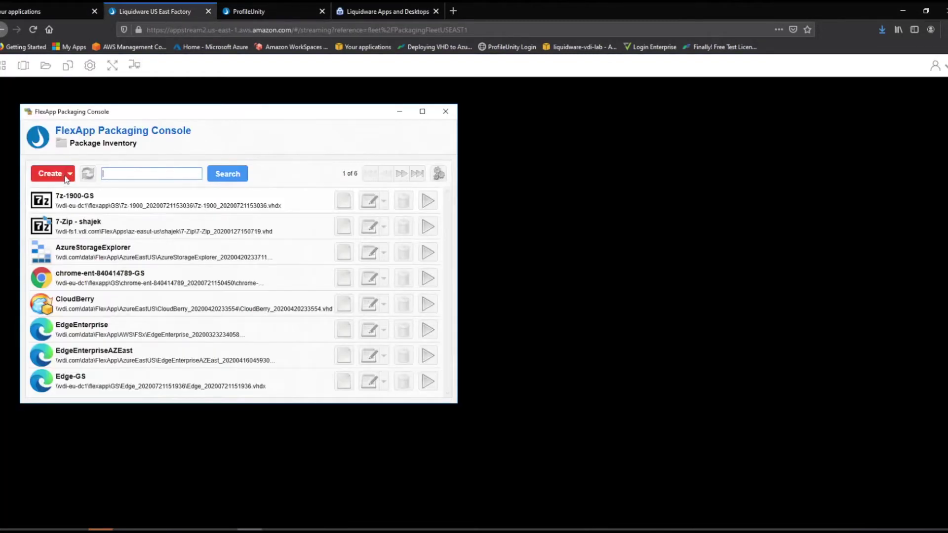
left_click(50, 175)
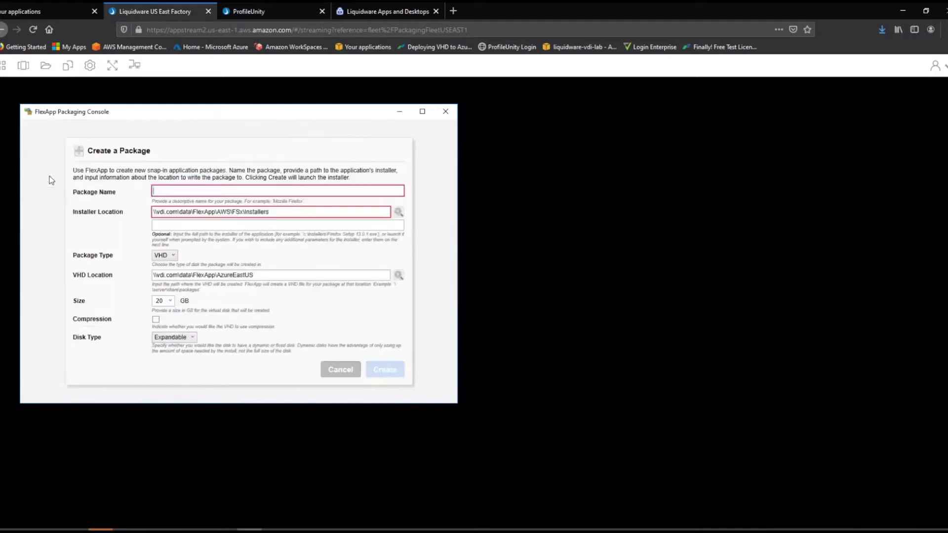
left_click(161, 193)
type("Firef")
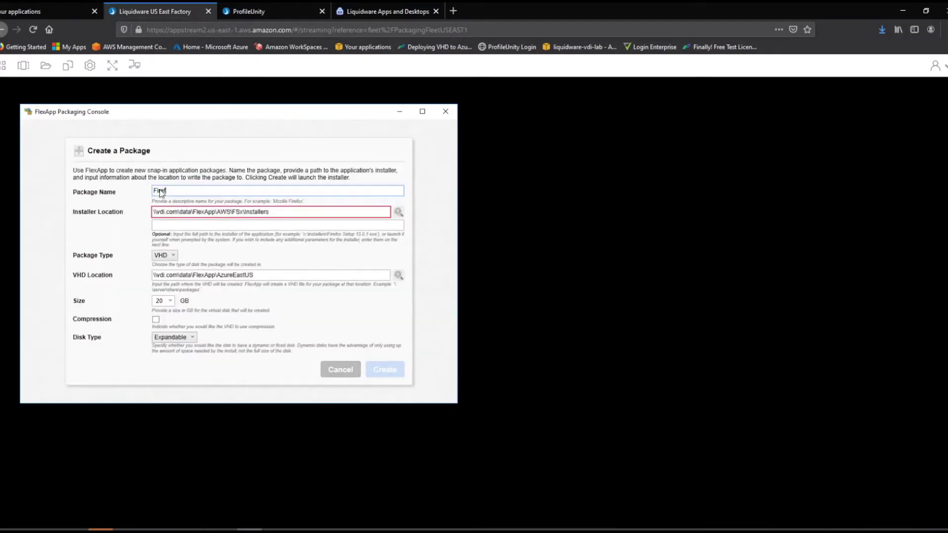
type("oxCUGCXL")
left_click(399, 212)
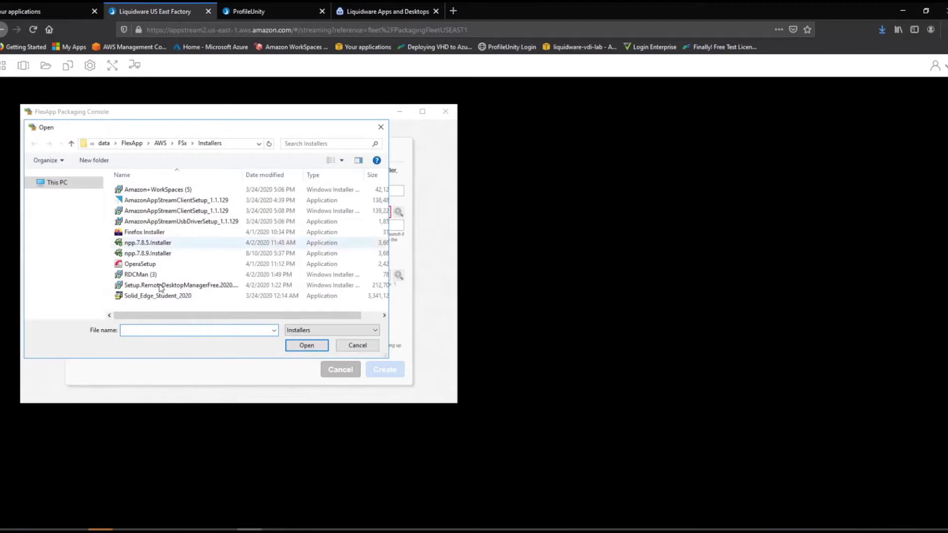
double_click(141, 232)
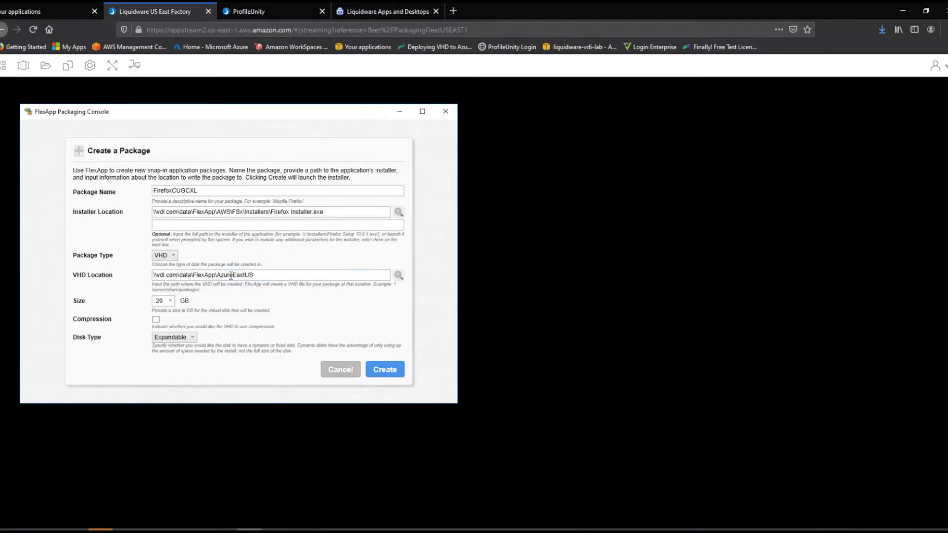
left_click(389, 372)
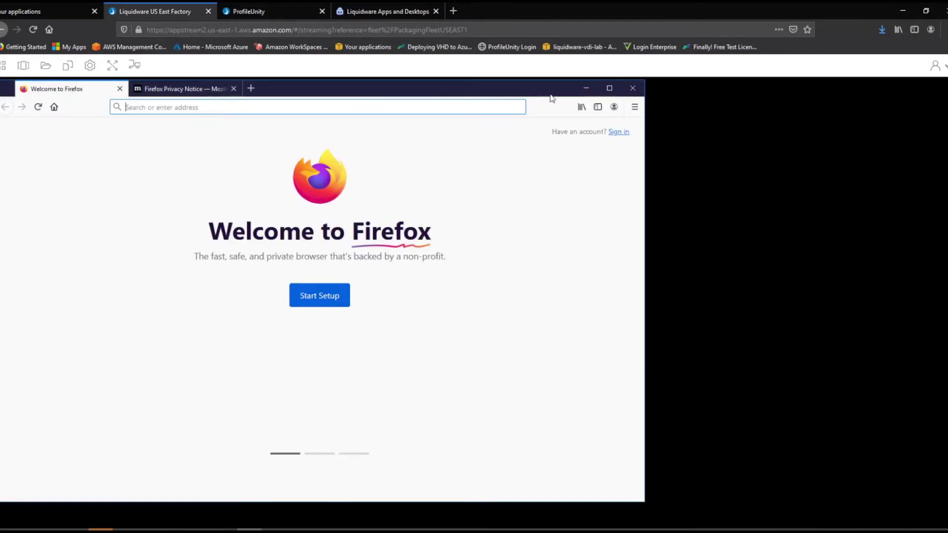
Step: Close the newly installed Firefox and all its tabs, then finish recording the installation
left_click(633, 88)
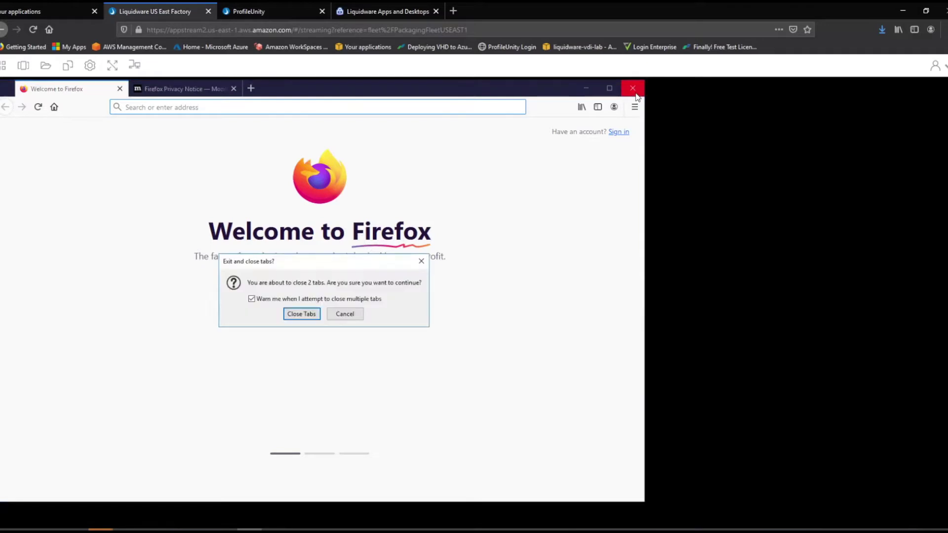
left_click(310, 316)
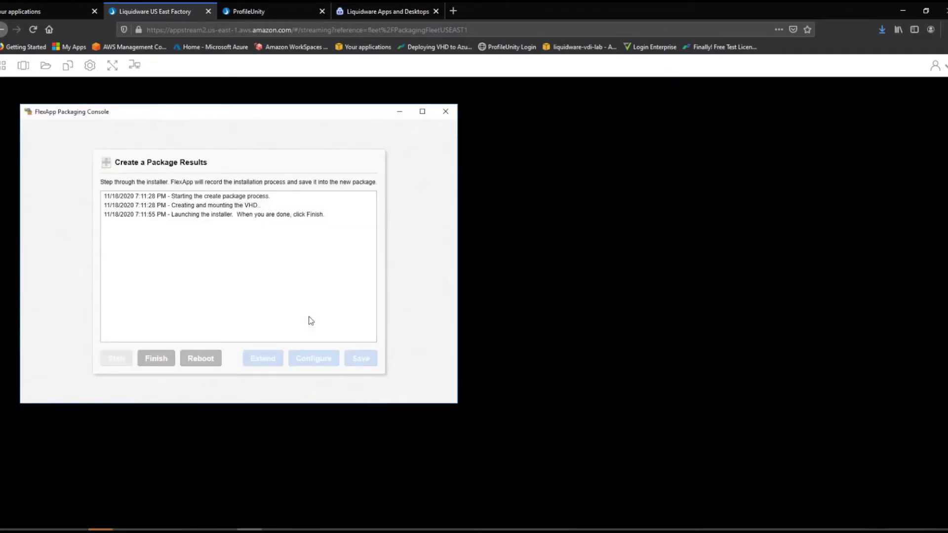
left_click(155, 359)
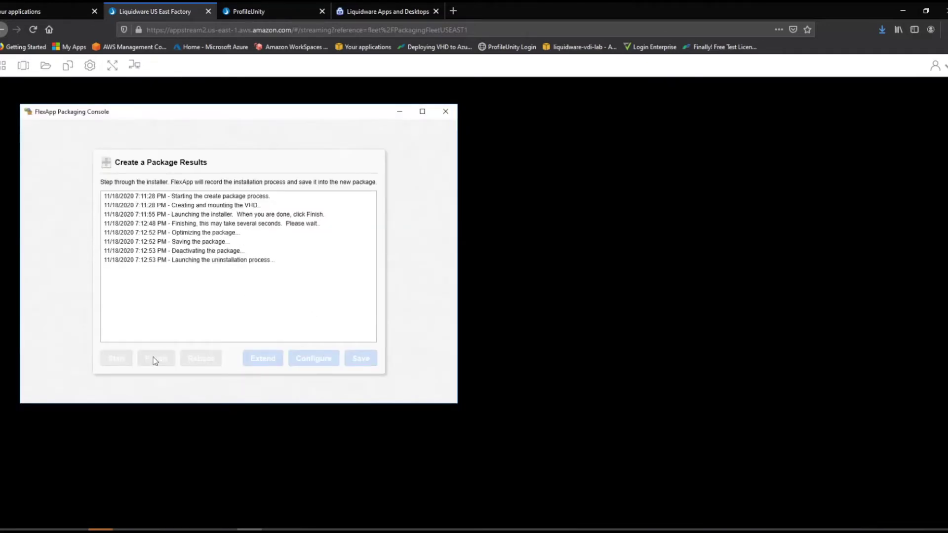
Step: Save the captured FirefoxCUGCXL package into the package inventory
left_click(362, 358)
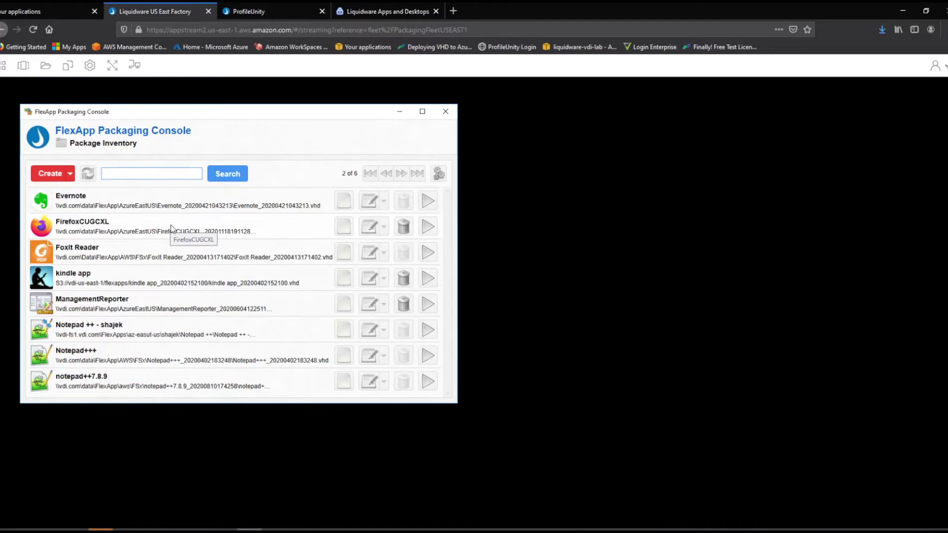
left_click(265, 10)
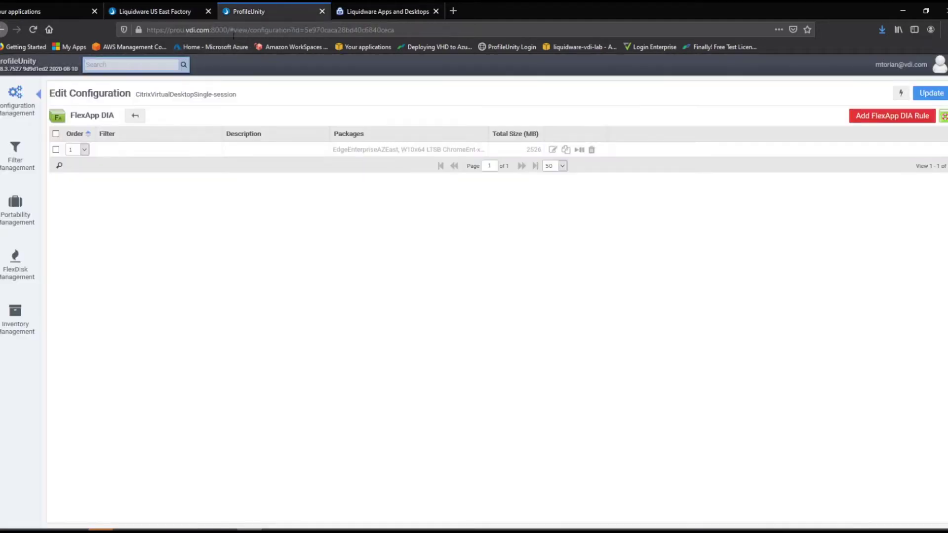
Step: Open the FlexApp DIA module of the Citrix configuration and start a new rule
left_click(135, 115)
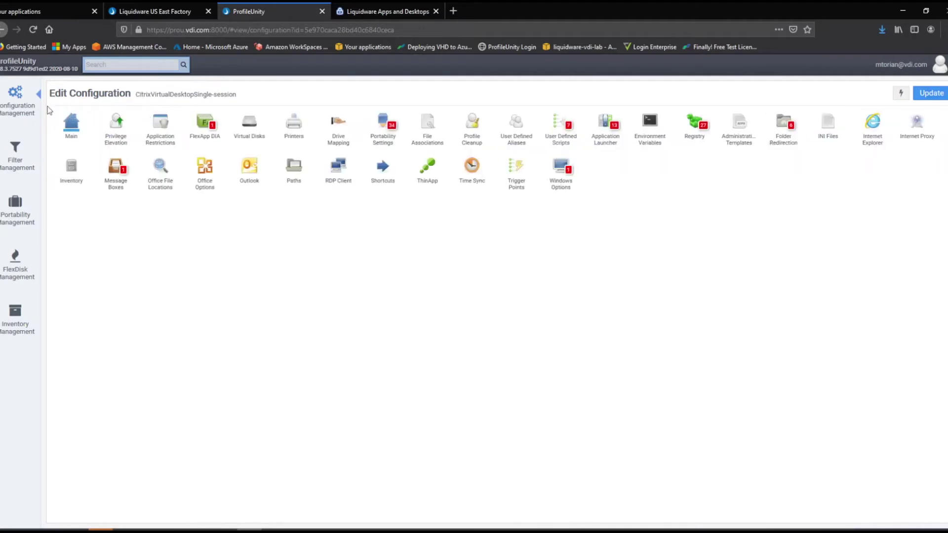
left_click(21, 104)
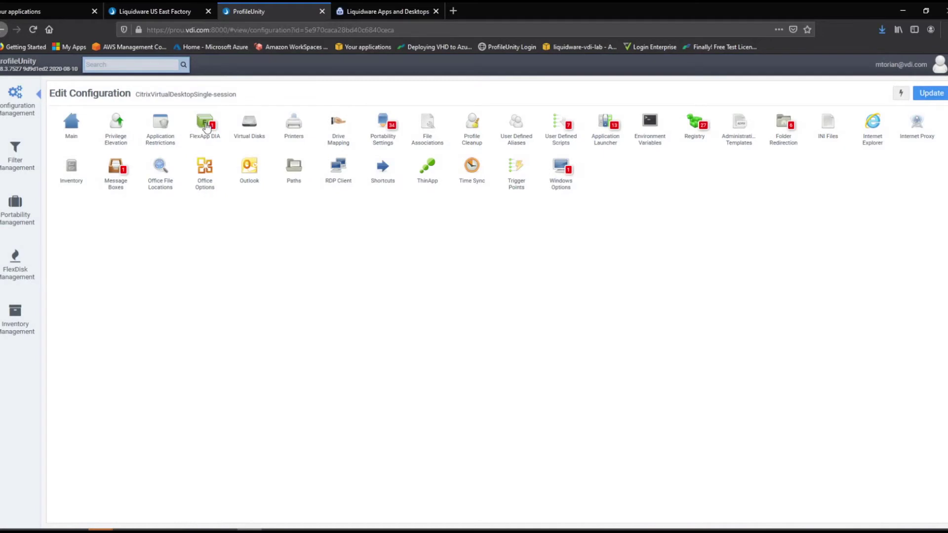
left_click(207, 126)
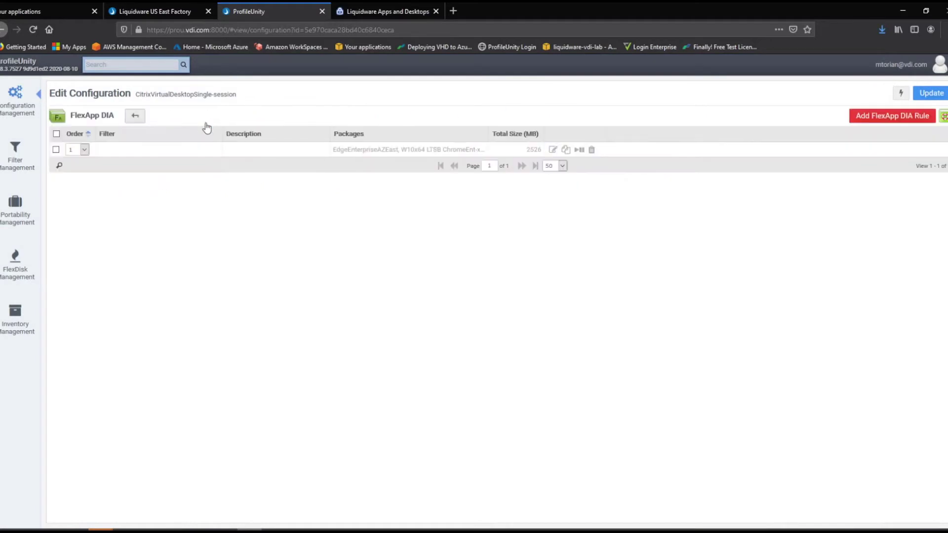
left_click(913, 119)
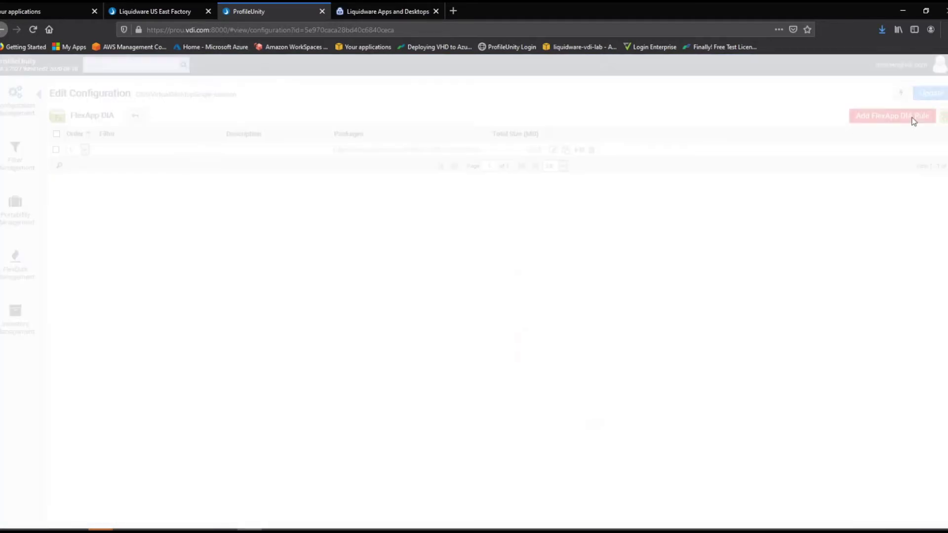
Step: Add FirefoxCUGCXL, WinSCP and notepad++7.8.9 to the rule's install list and save it
left_click_drag(606, 273, 606, 382)
left_click_drag(522, 385, 444, 321)
left_click_drag(529, 383, 414, 336)
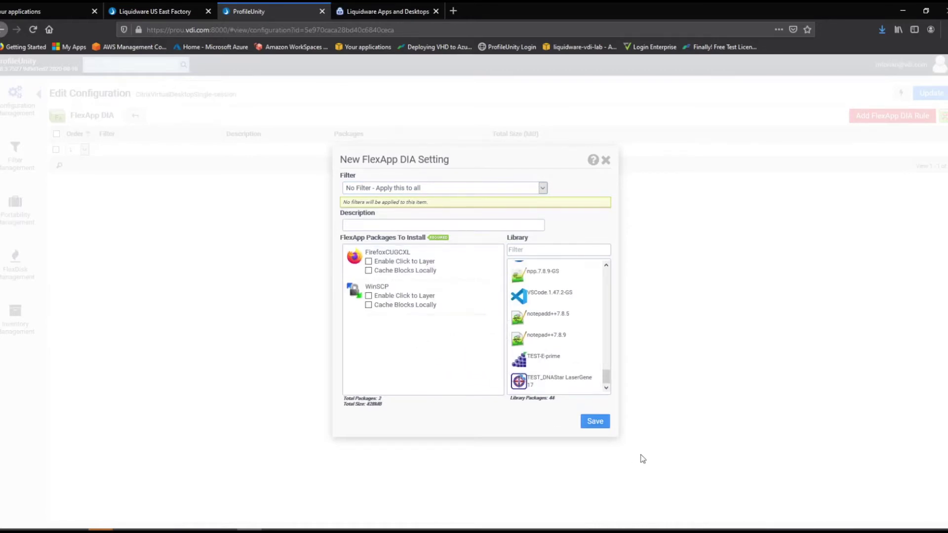
left_click_drag(522, 336, 361, 355)
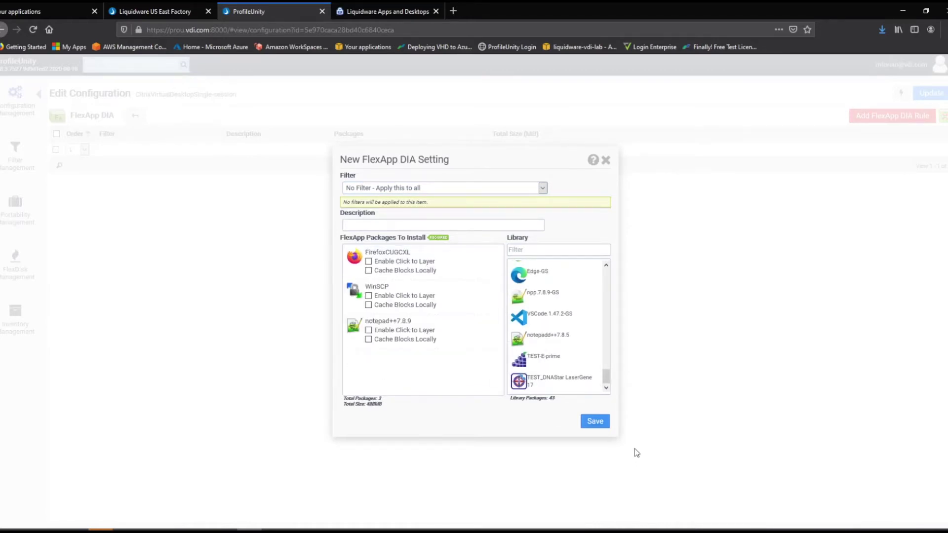
left_click(594, 421)
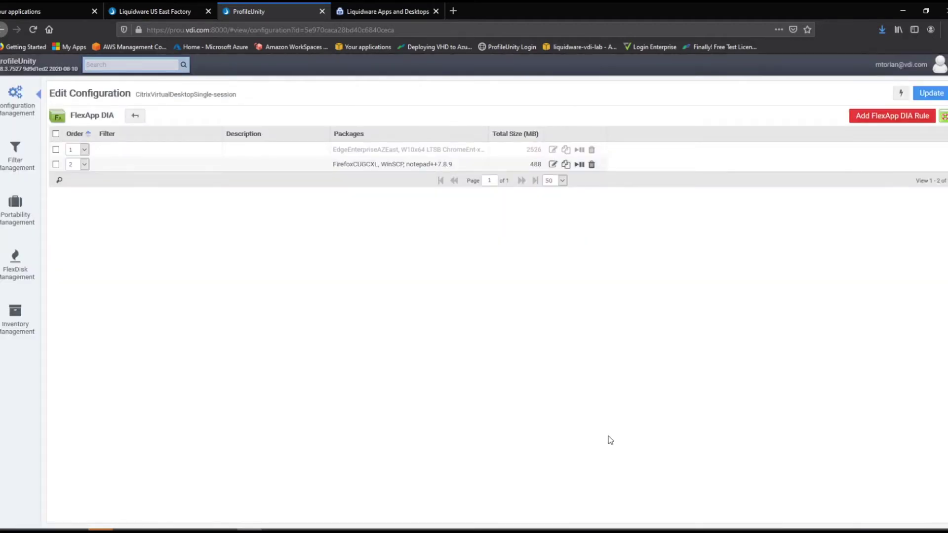
Step: Save and deploy the CitrixVirtualDesktopSingle-session configuration to its shared path
left_click(900, 93)
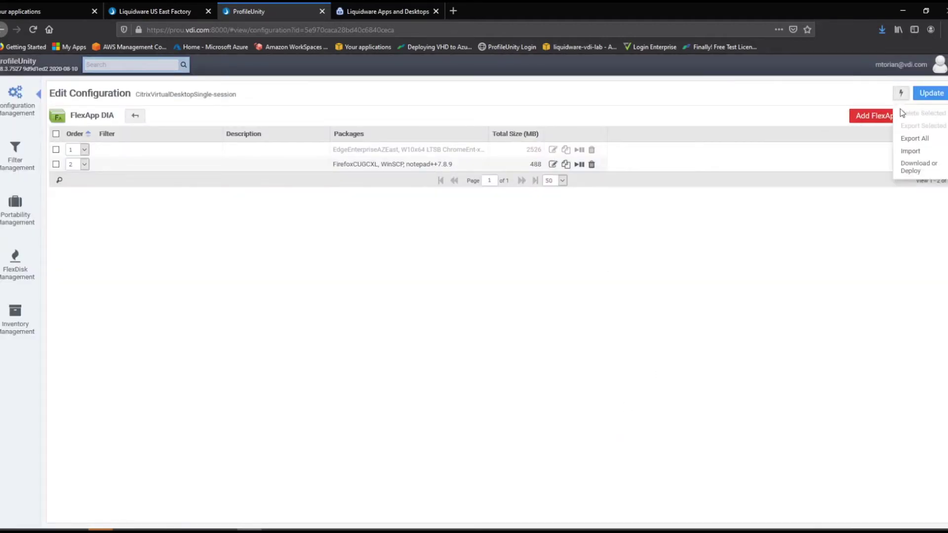
left_click(905, 168)
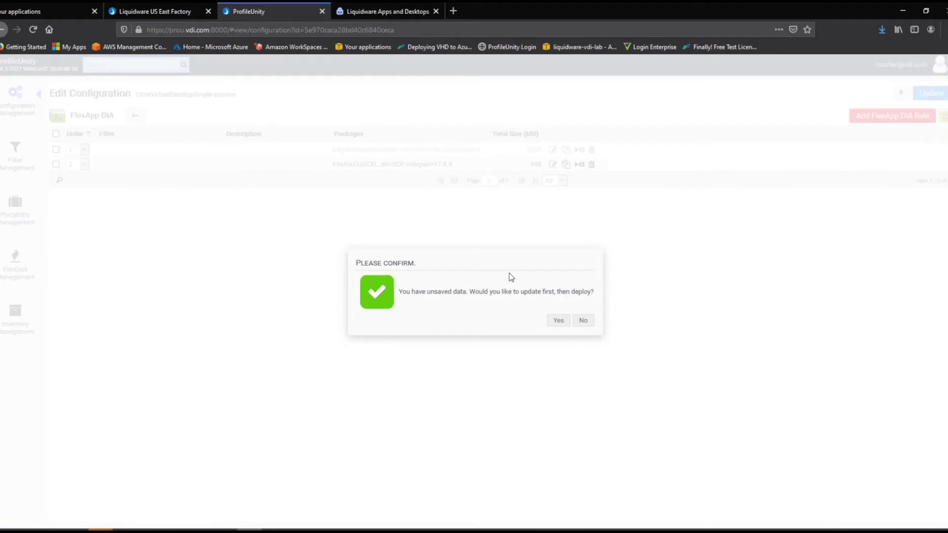
left_click(555, 322)
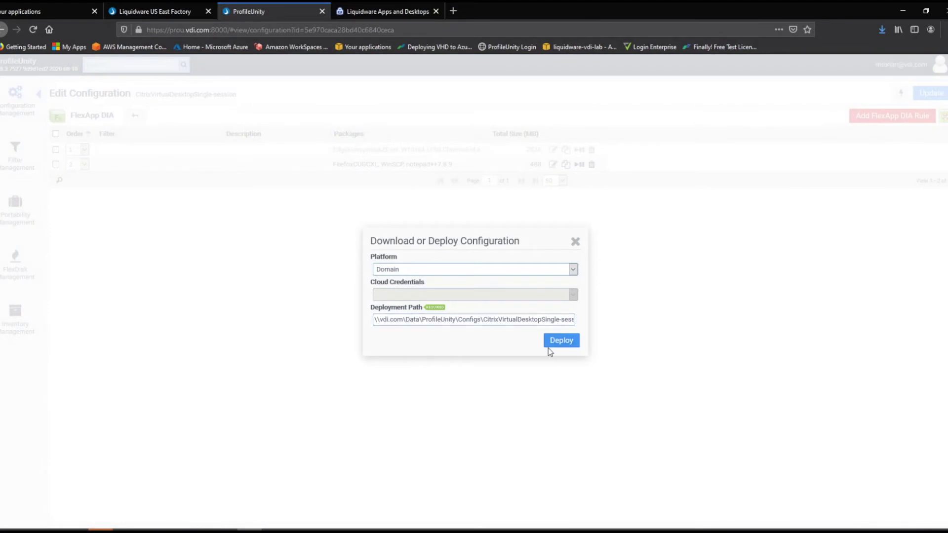
left_click(557, 344)
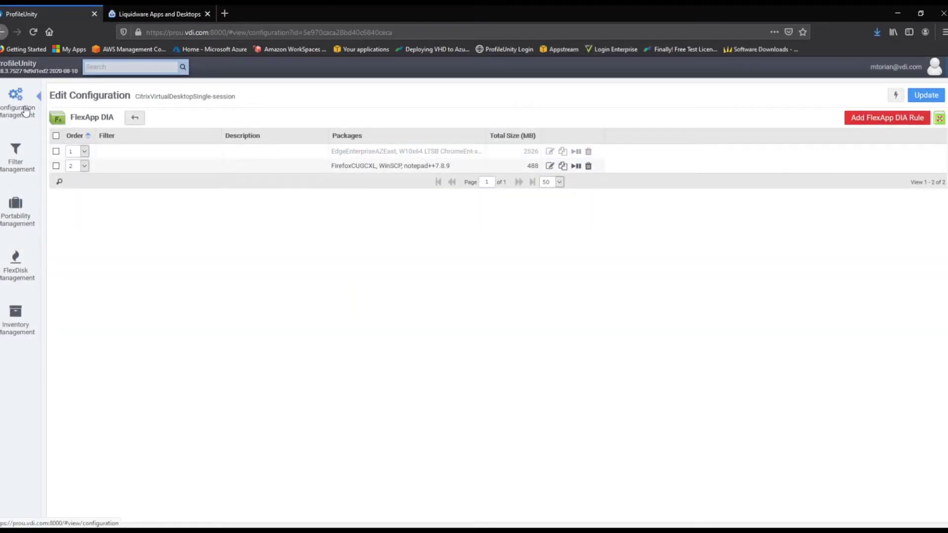
left_click(18, 109)
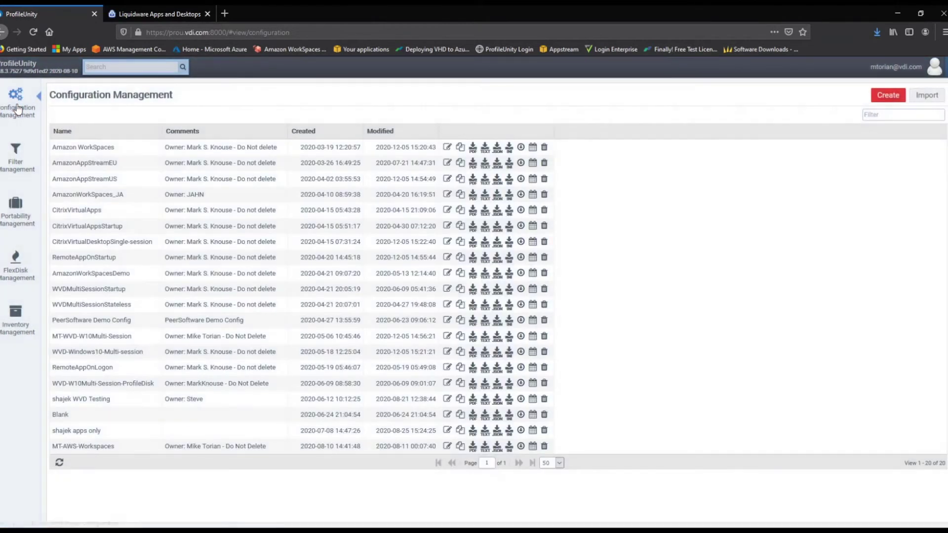
Step: Log on to the Citrix StoreFront with the saved login
left_click(155, 16)
left_click(505, 239)
left_click(506, 254)
left_click(518, 321)
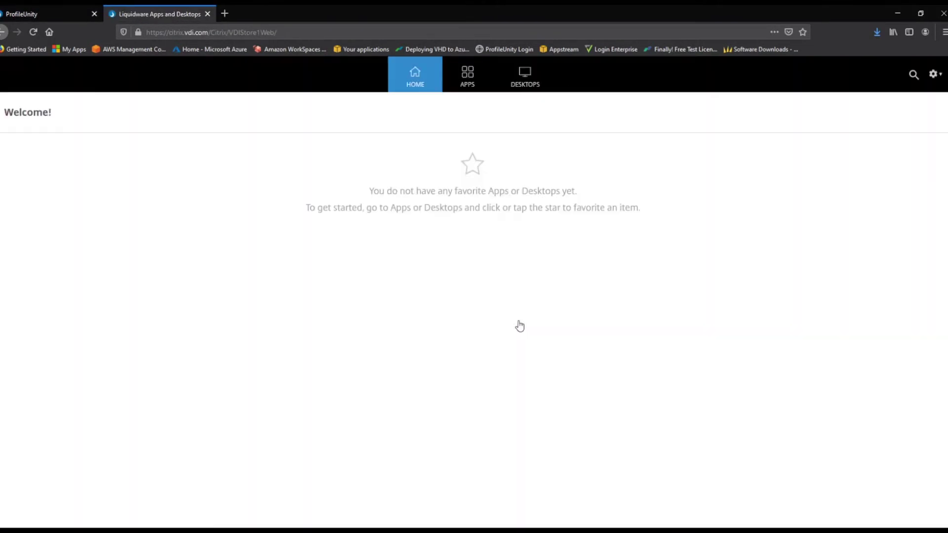
Step: Launch the Alliances Desktop and start Firefox and WinSCP from its desktop shortcuts
left_click(525, 74)
left_click(42, 175)
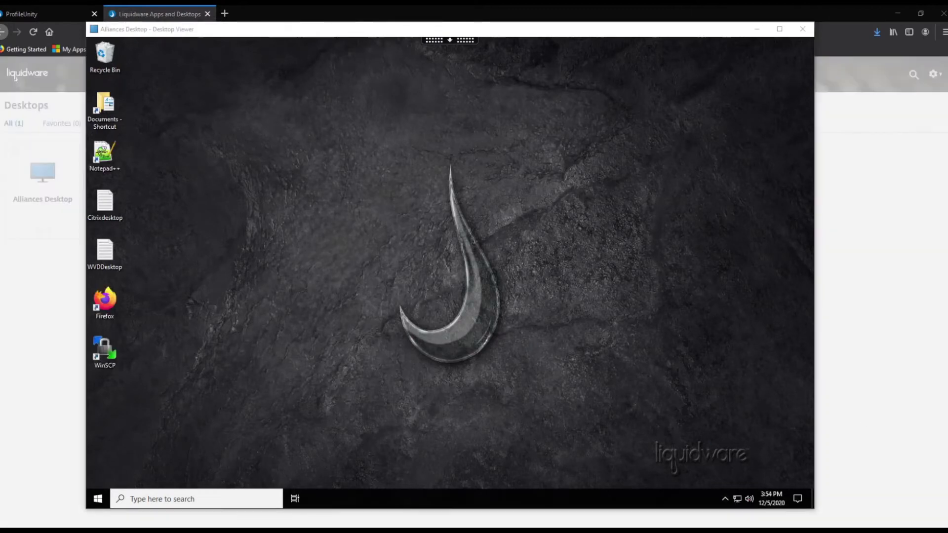
double_click(101, 308)
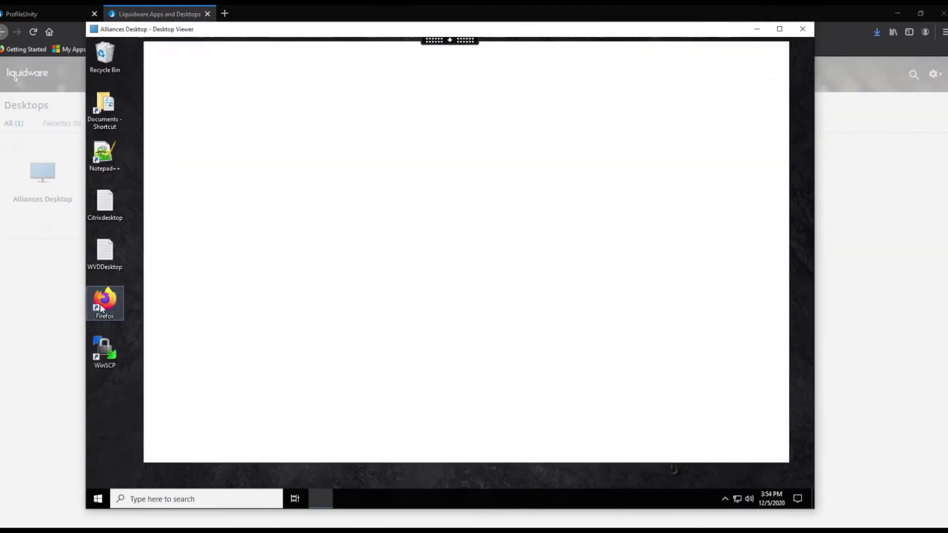
left_click(104, 348)
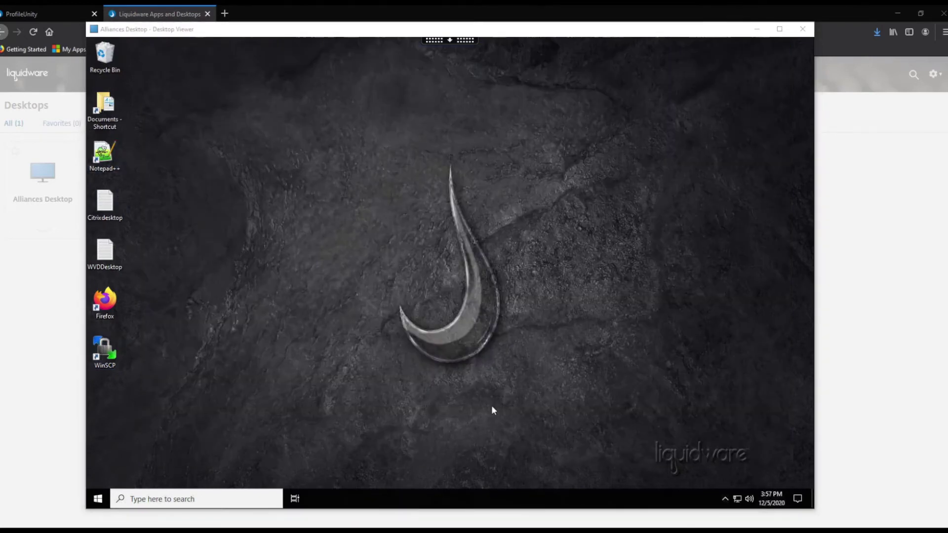
right_click(91, 498)
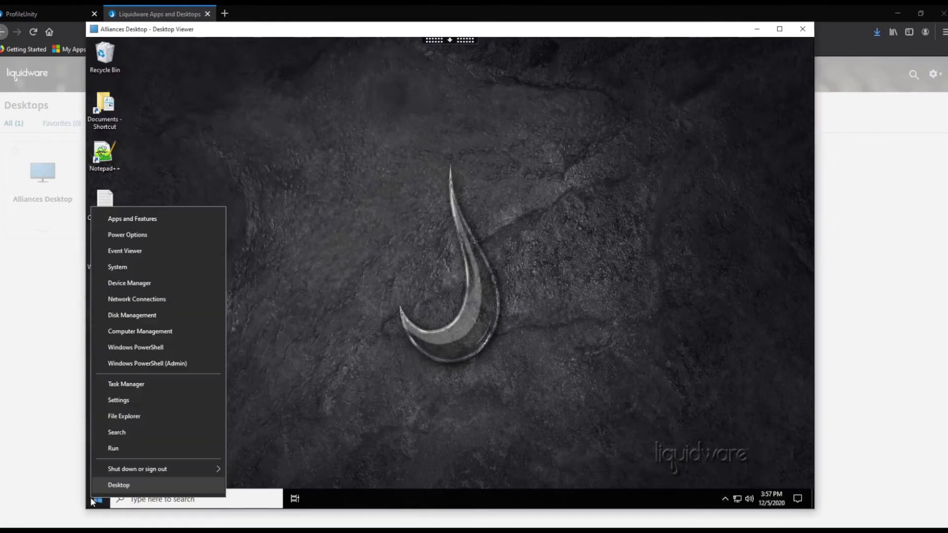
left_click(111, 316)
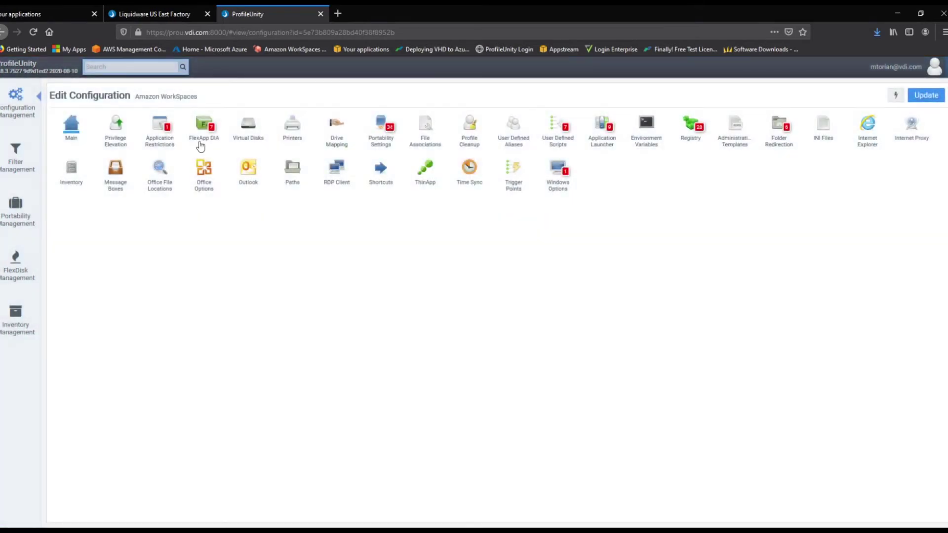
Step: Create an Amazon WorkSpaces FlexApp DIA rule with FirefoxCUGCXL, WinSCP and notepad++7.8.9, and save it
left_click(204, 129)
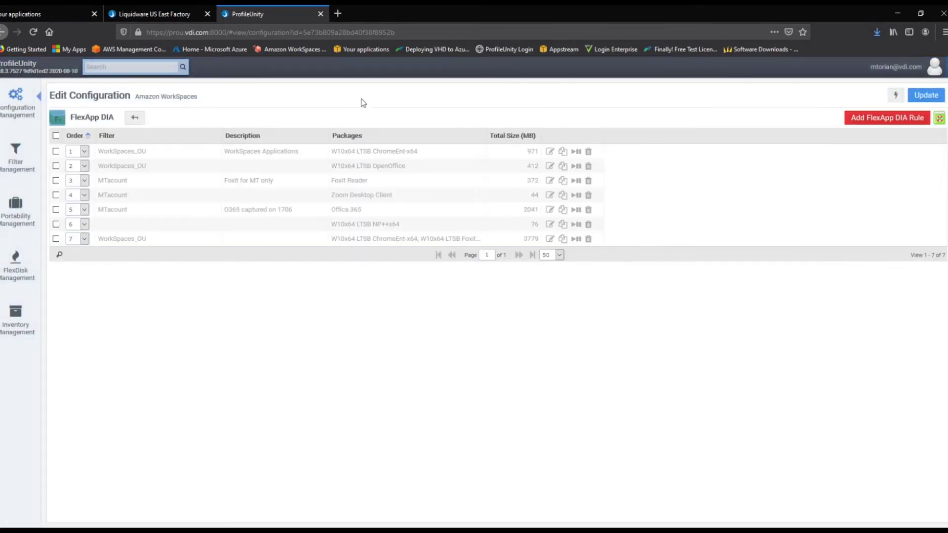
left_click(883, 119)
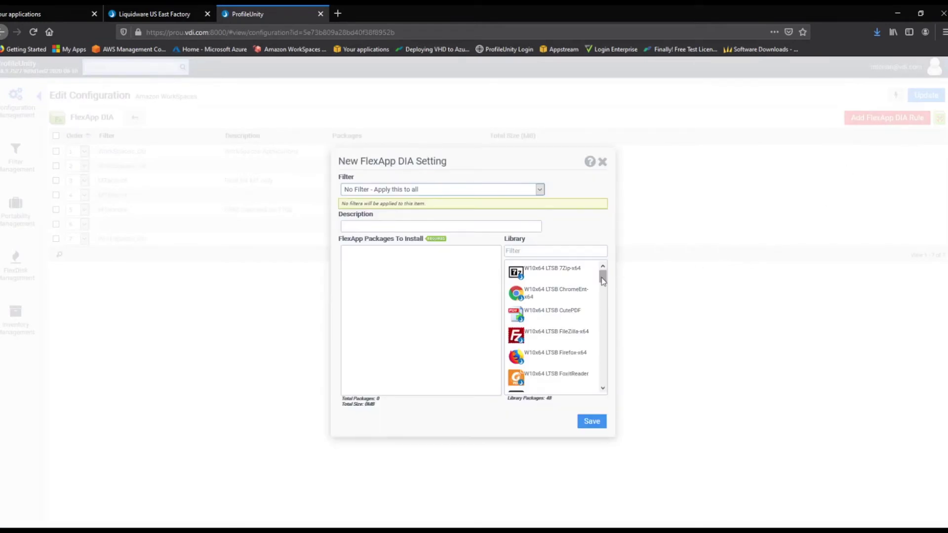
left_click_drag(602, 280, 601, 380)
left_click_drag(517, 339, 445, 310)
left_click_drag(516, 339, 439, 321)
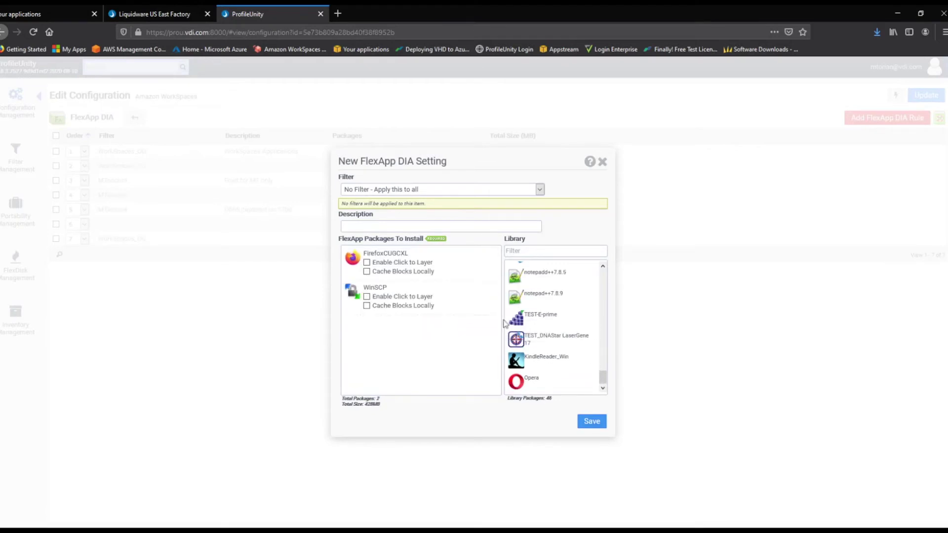
left_click_drag(528, 295, 447, 341)
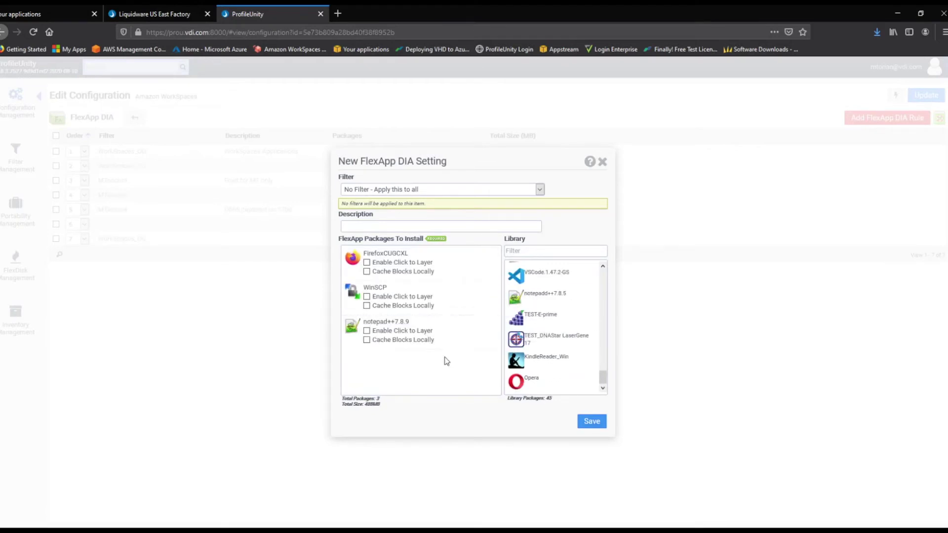
left_click(592, 421)
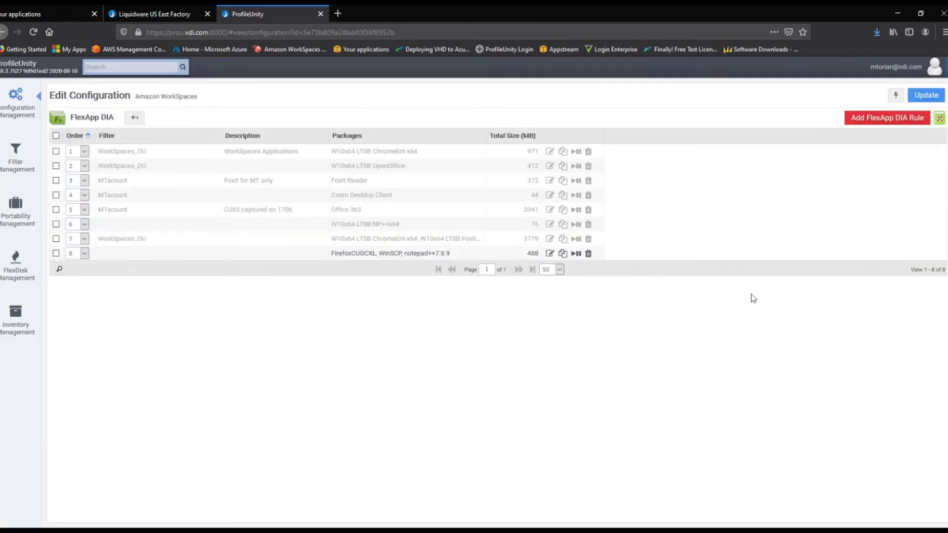
left_click(895, 96)
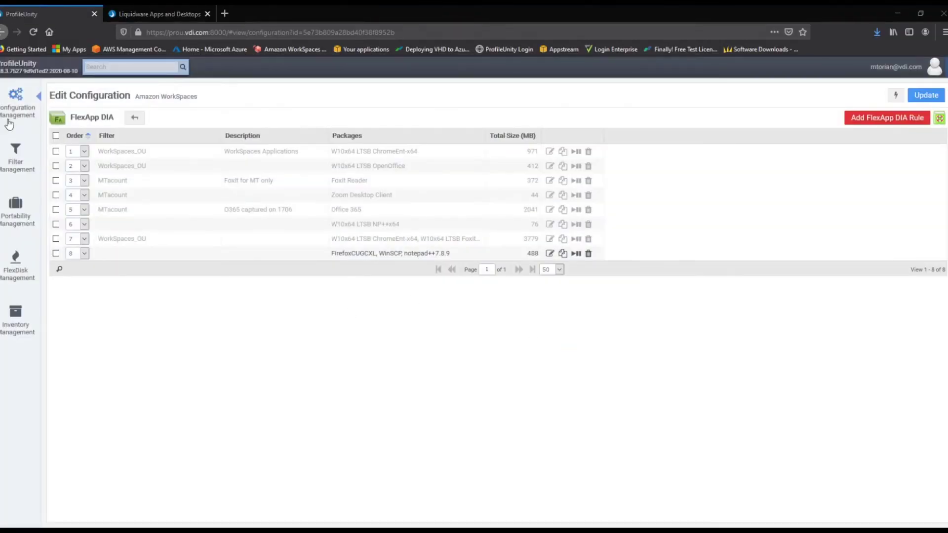
Step: Open MT-WVD-W10Multi-Session's FlexApp DIA rules and start a new rule
left_click(17, 109)
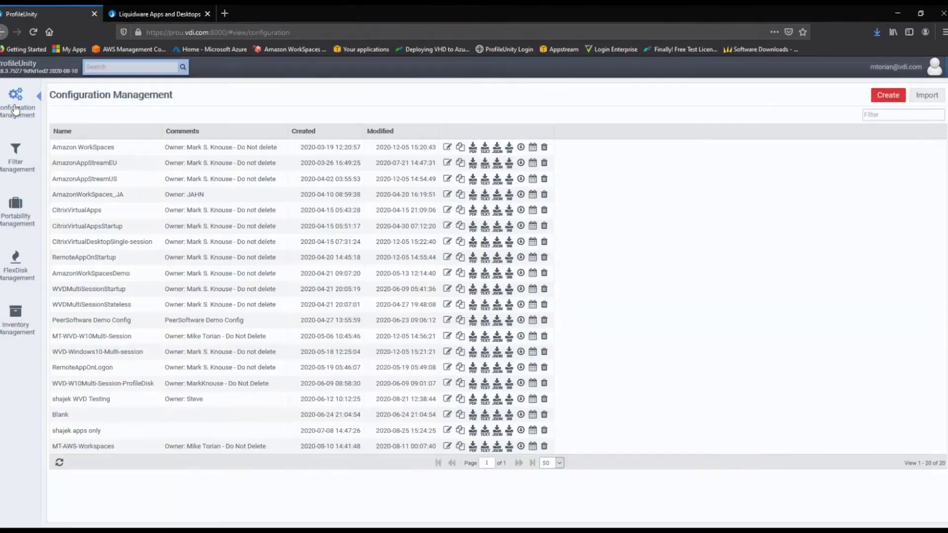
left_click(69, 337)
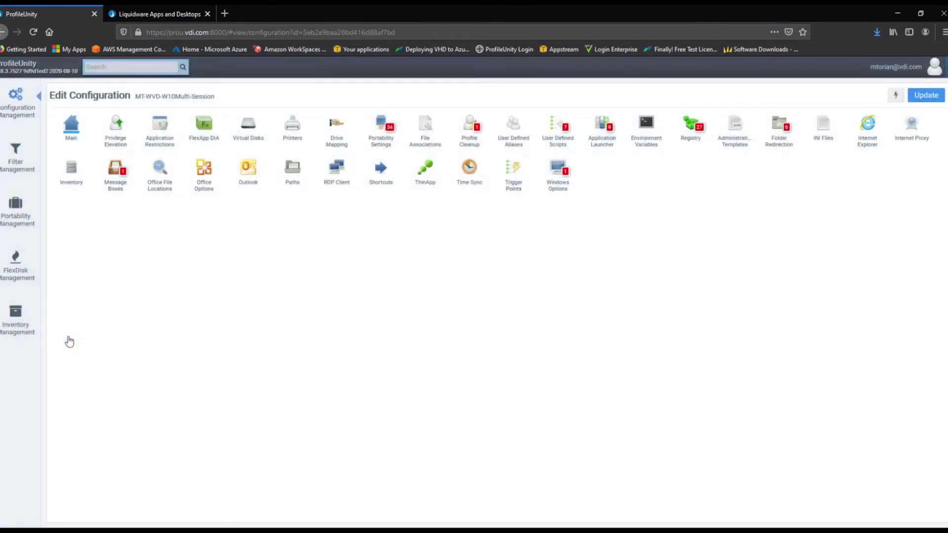
left_click(215, 134)
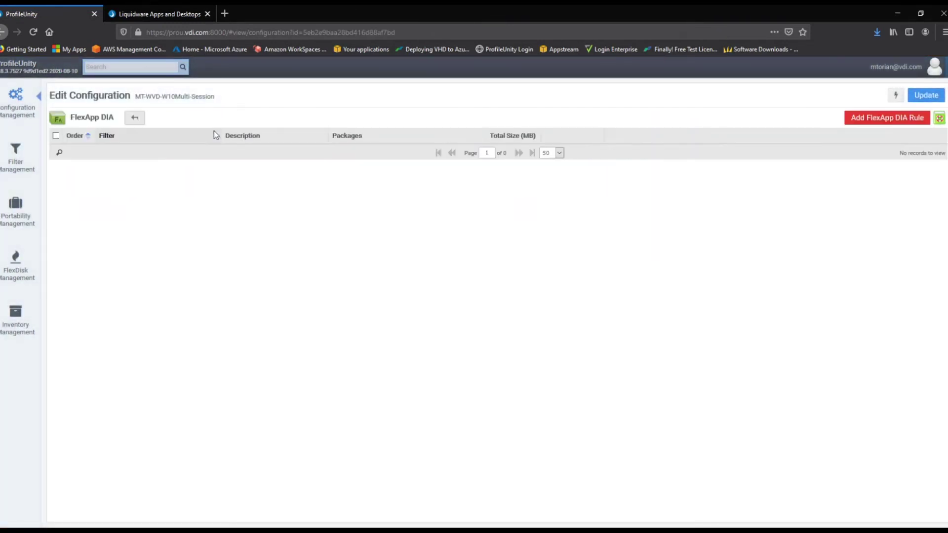
left_click(902, 117)
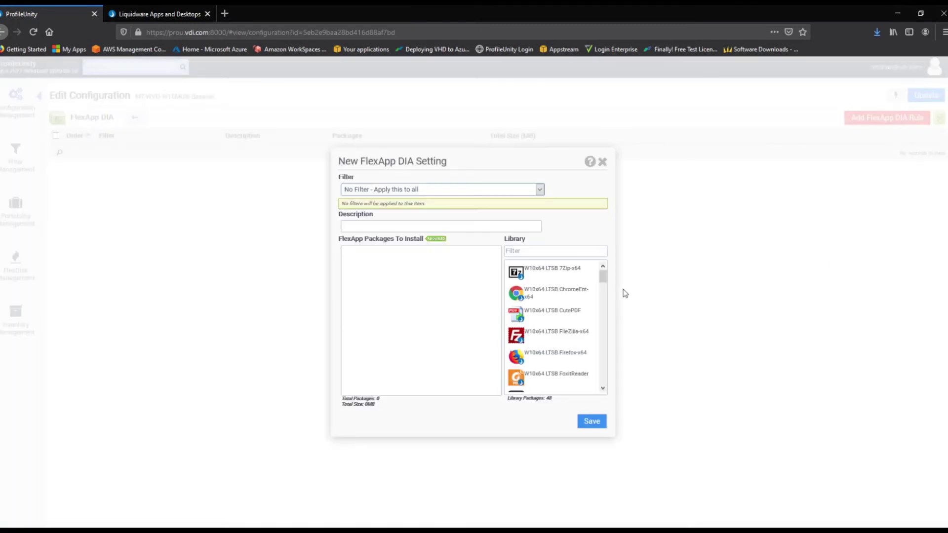
Step: Add FirefoxCUGCXL, WinSCP and notepad++7.8.9 to the rule's install list and save it
left_click_drag(603, 277, 611, 386)
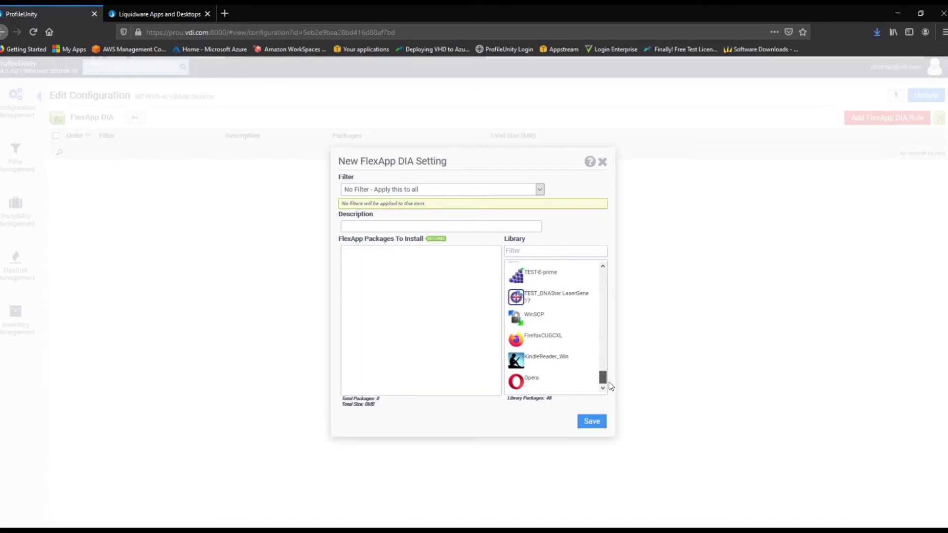
left_click_drag(516, 340, 446, 336)
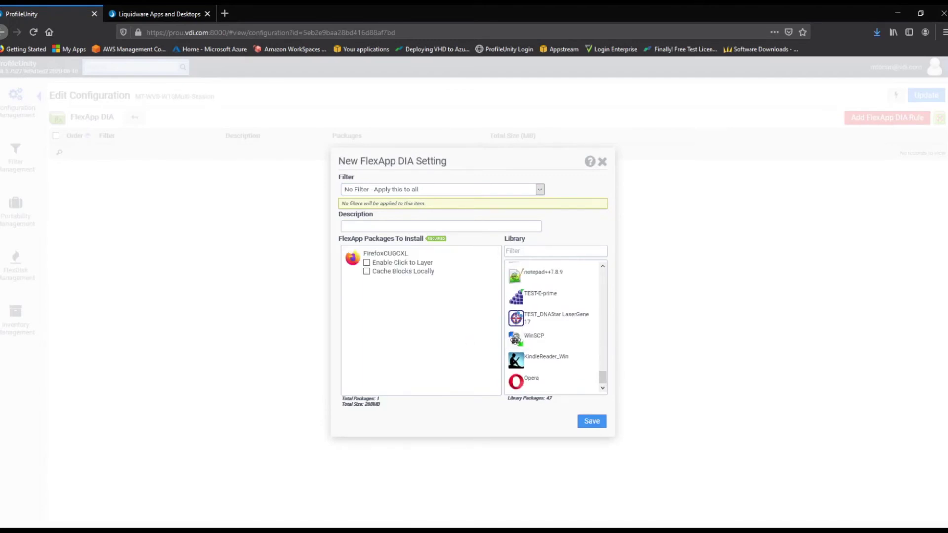
left_click_drag(515, 339, 463, 344)
left_click_drag(522, 301, 425, 346)
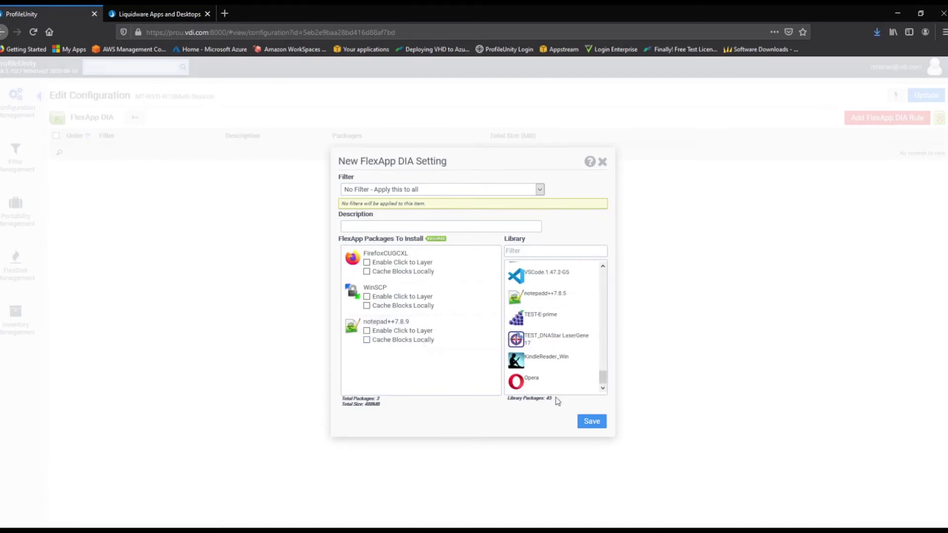
left_click(591, 422)
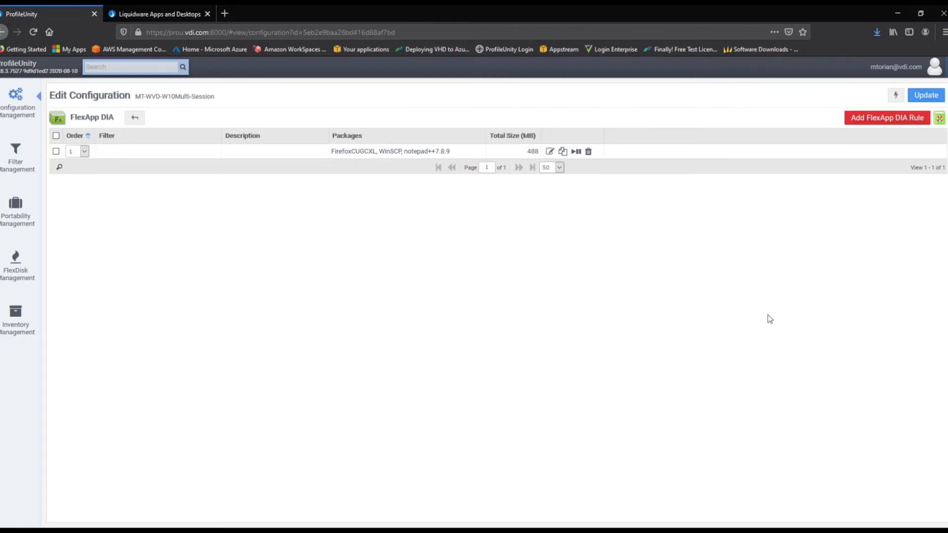
Step: Save and deploy the MT-WVD-W10Multi-Session configuration to the domain path
left_click(896, 96)
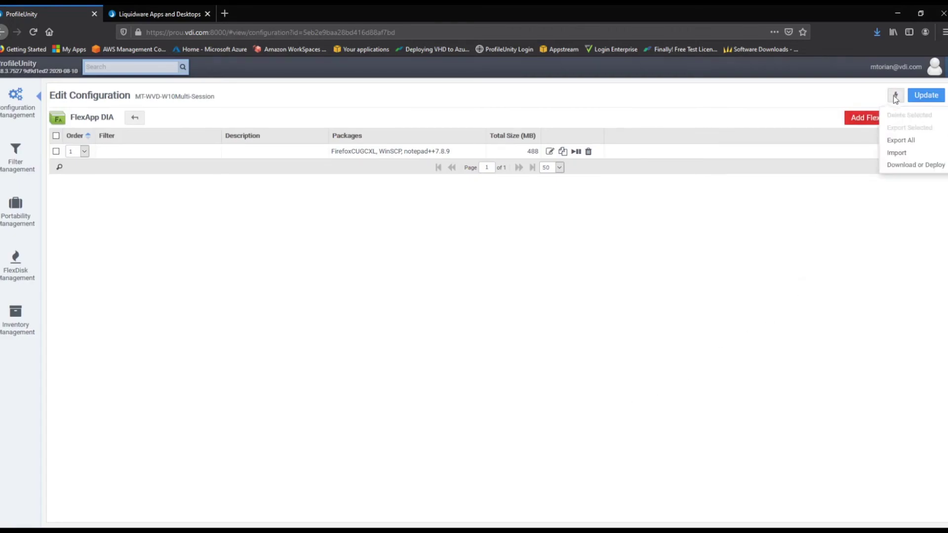
left_click(889, 165)
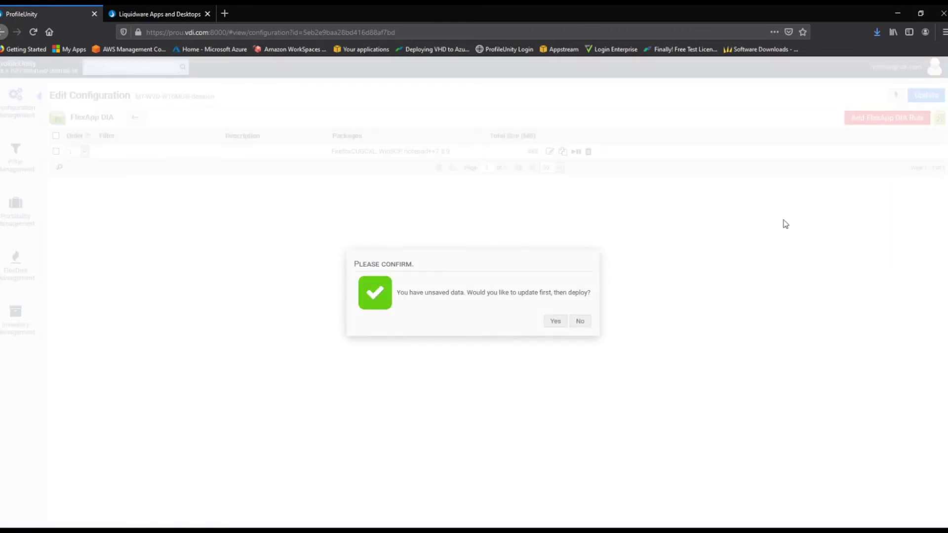
left_click(555, 322)
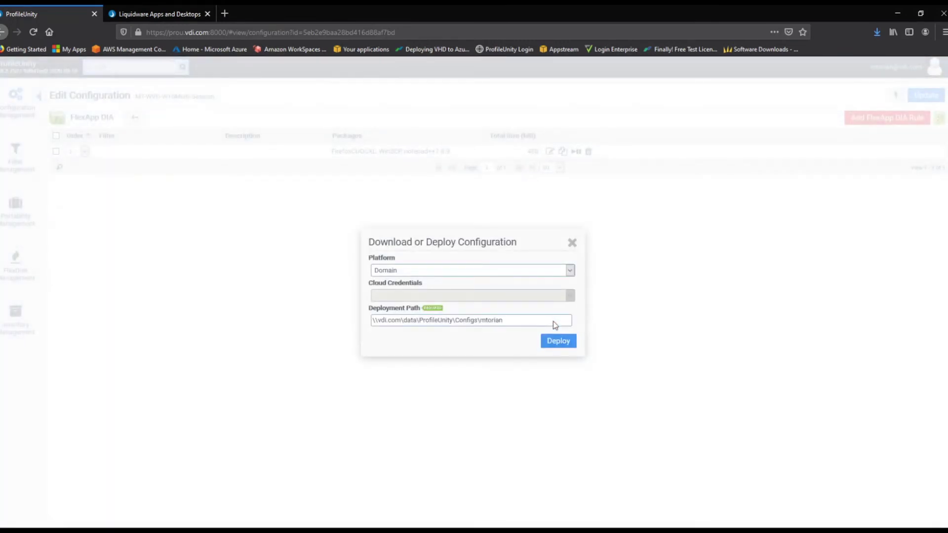
left_click(556, 341)
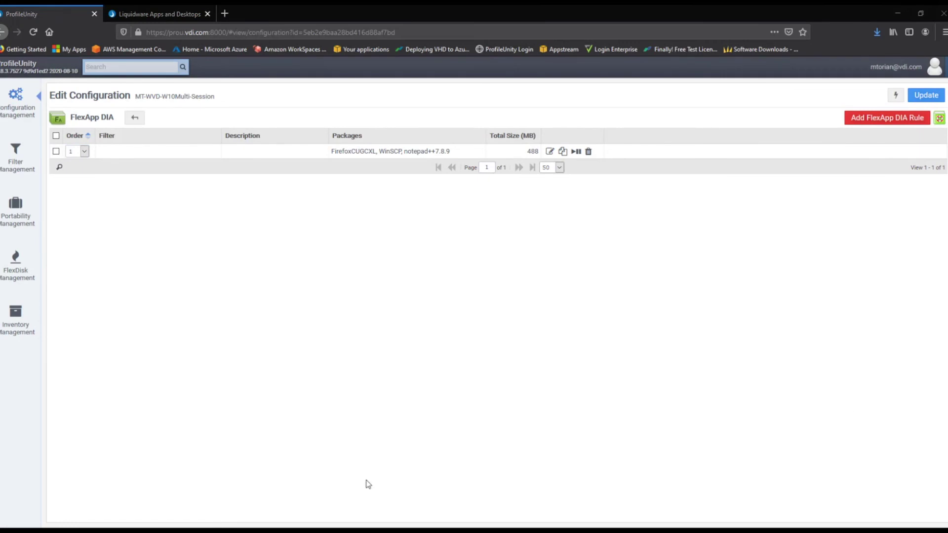
Step: Connect to the SessionDesktop in the LWL MT Demo workspace from Remote Desktop
left_click(314, 514)
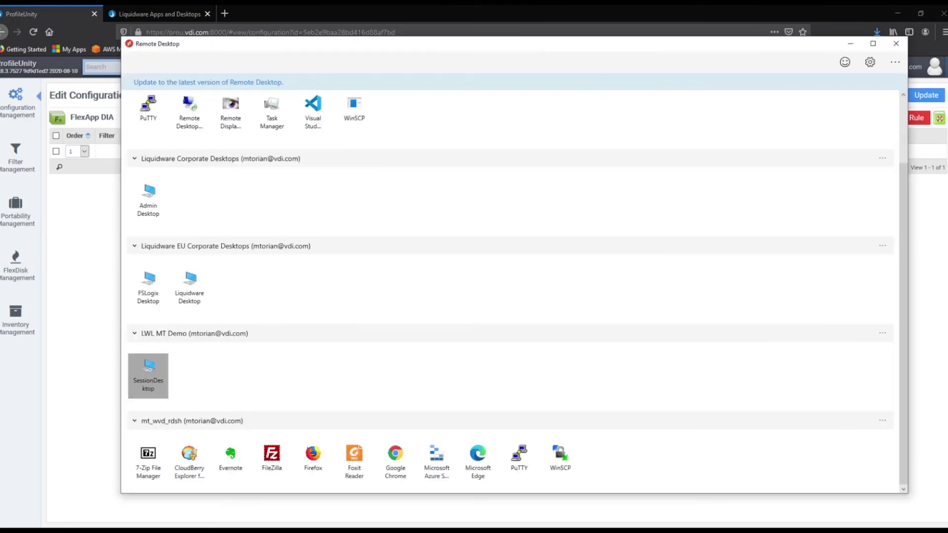
double_click(151, 371)
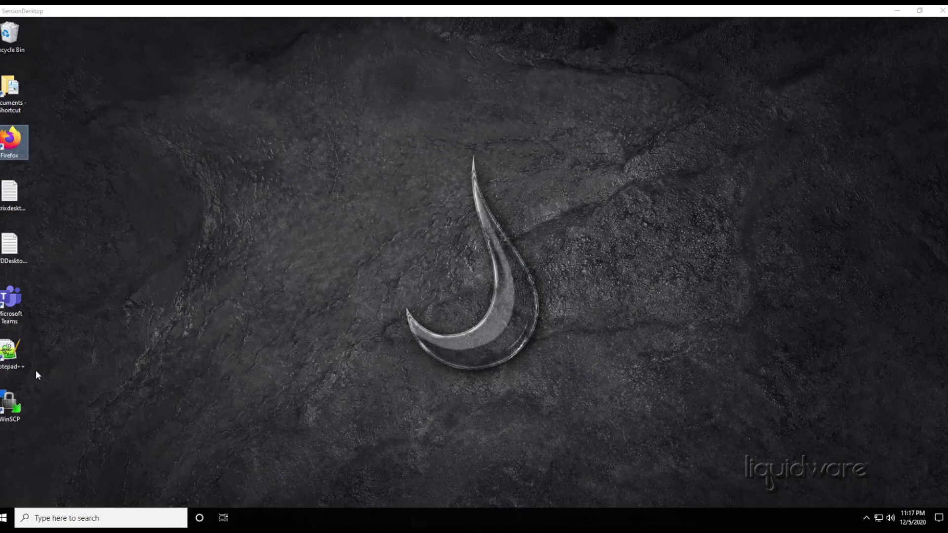
Step: Launch Notepad++ and WinSCP from the SessionDesktop's desktop shortcuts
double_click(11, 351)
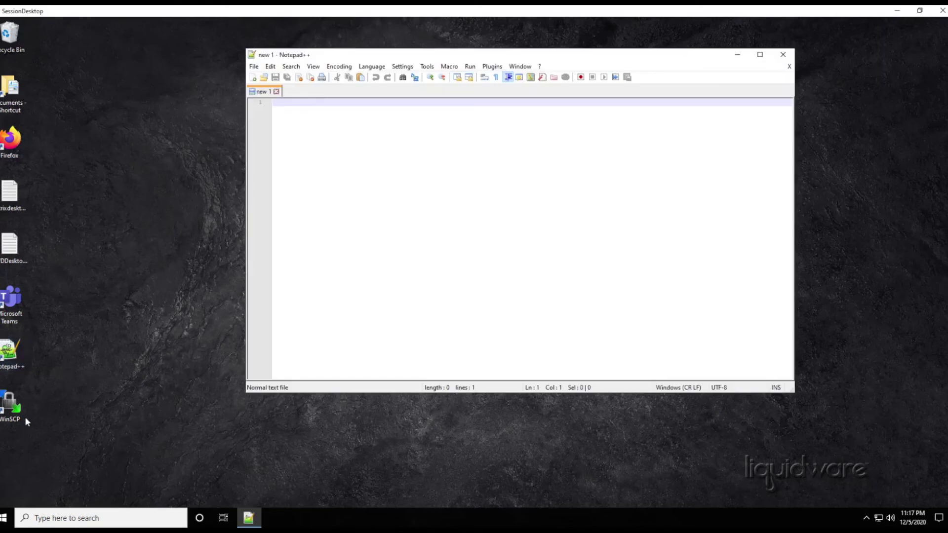
left_click(11, 408)
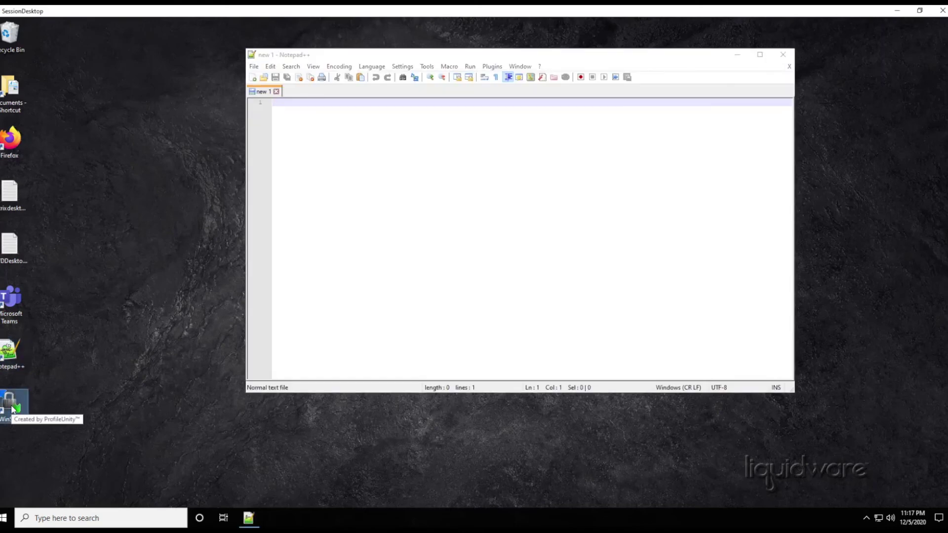
double_click(11, 408)
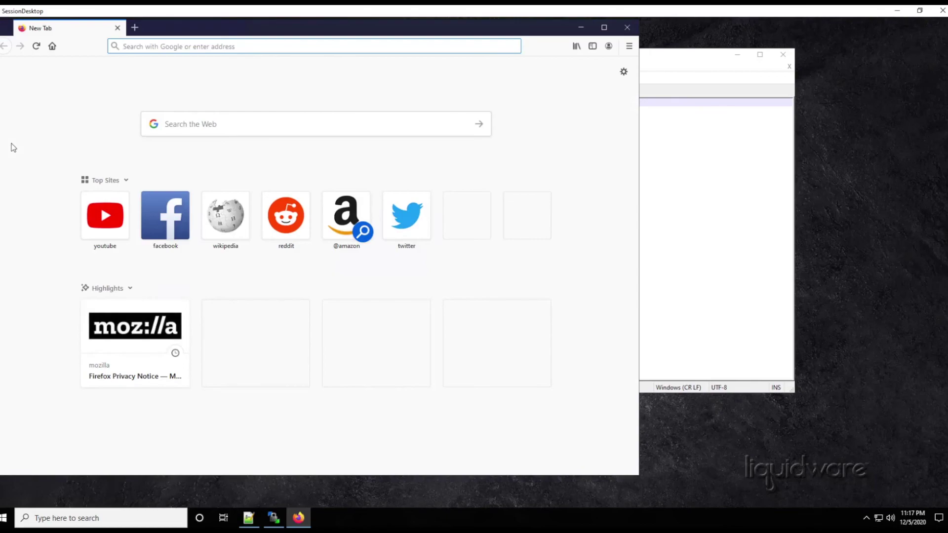